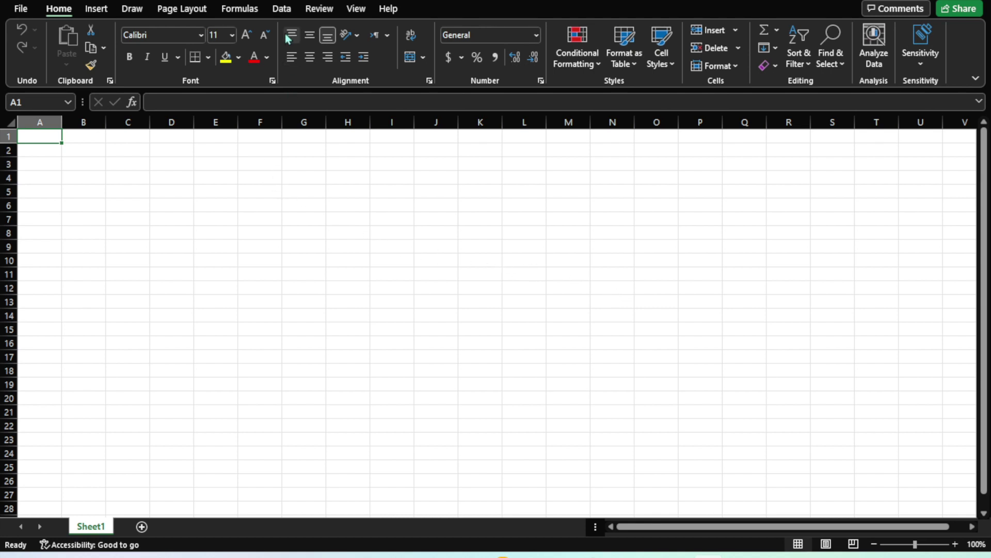
# - Import scopus (6).csv from the Downloads folder using Get Data > From File > From Text/CSV
pyautogui.click(283, 9)
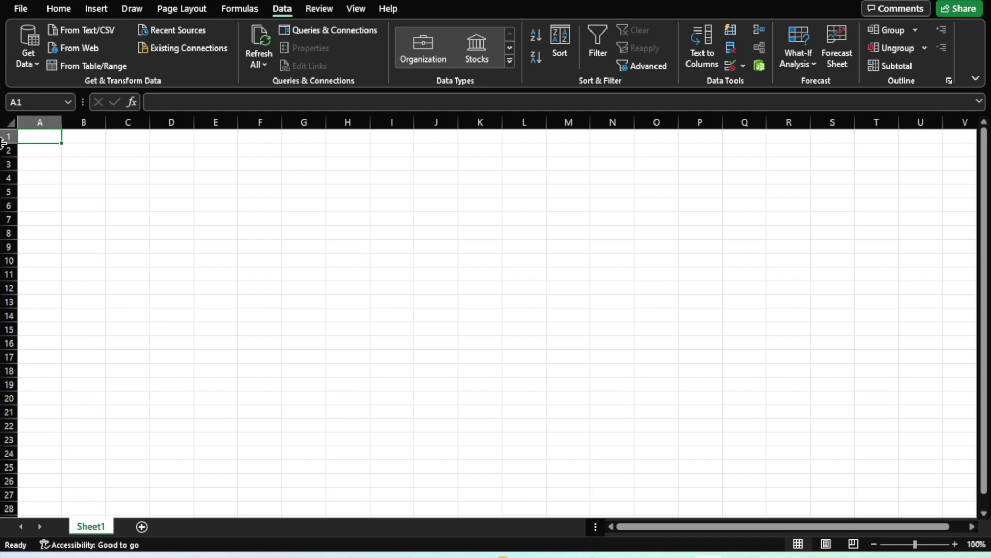
pyautogui.click(39, 66)
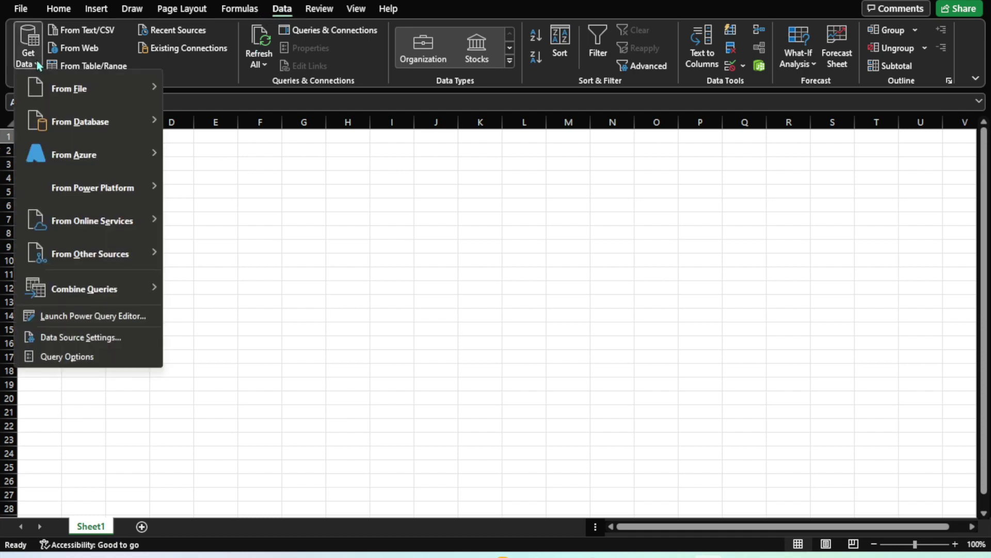
pyautogui.moveTo(51, 89)
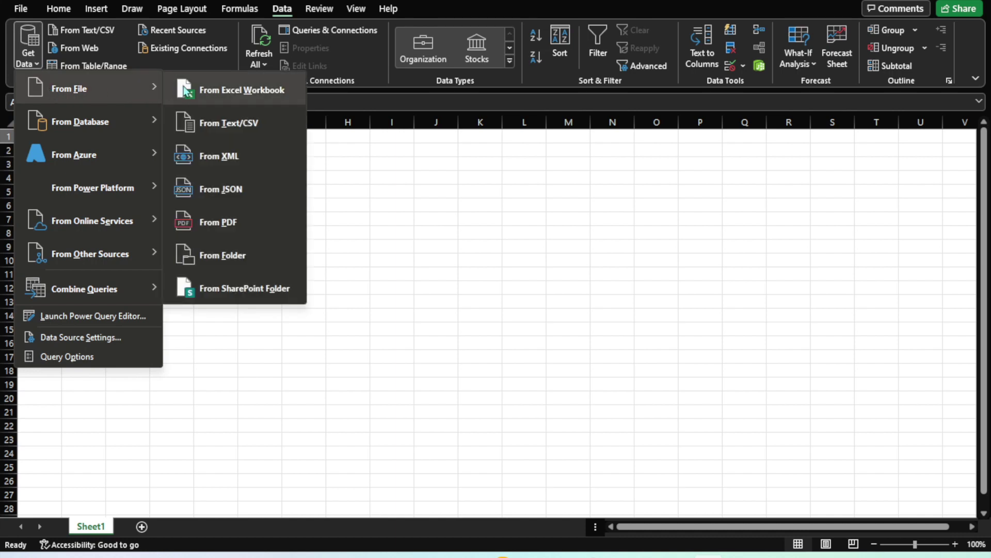
pyautogui.click(202, 125)
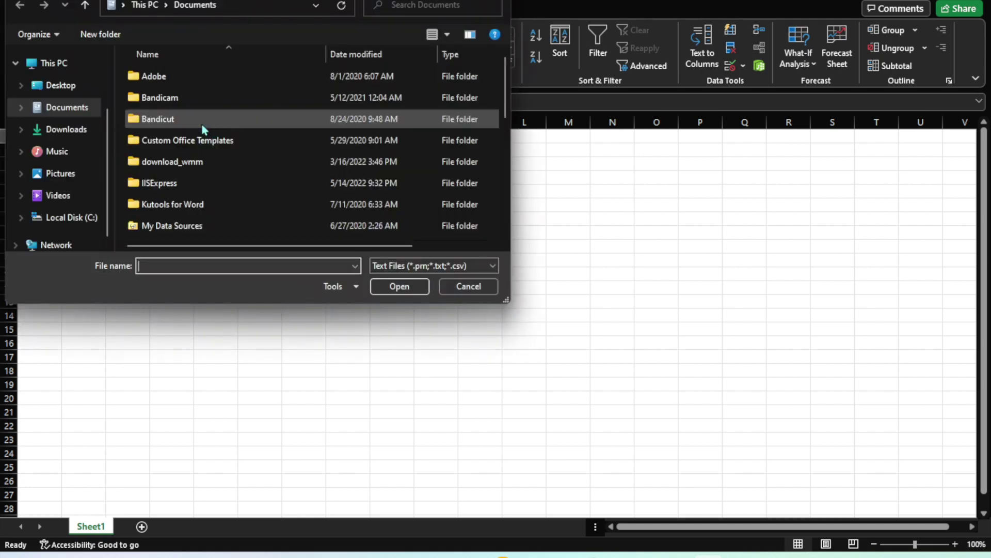
pyautogui.click(66, 130)
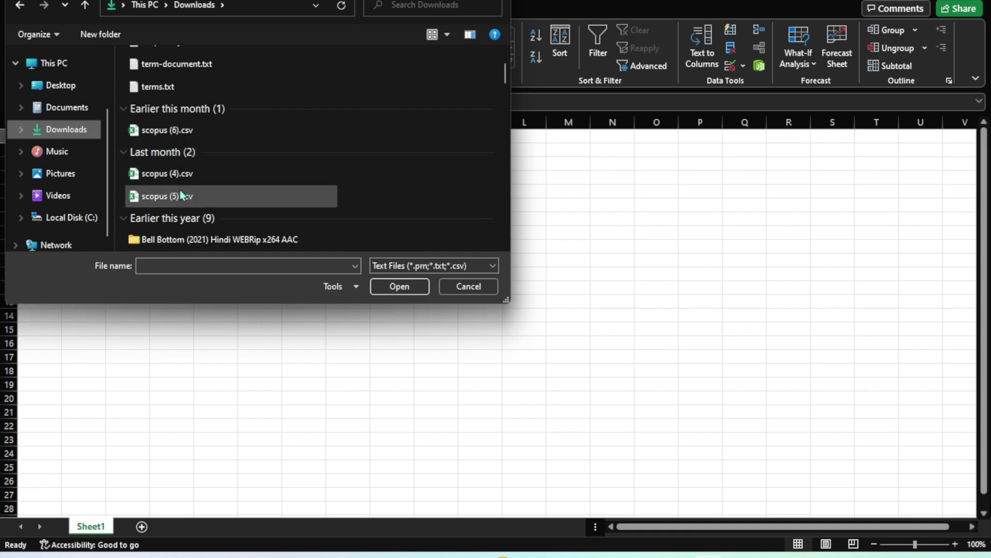
pyautogui.click(190, 138)
pyautogui.click(190, 139)
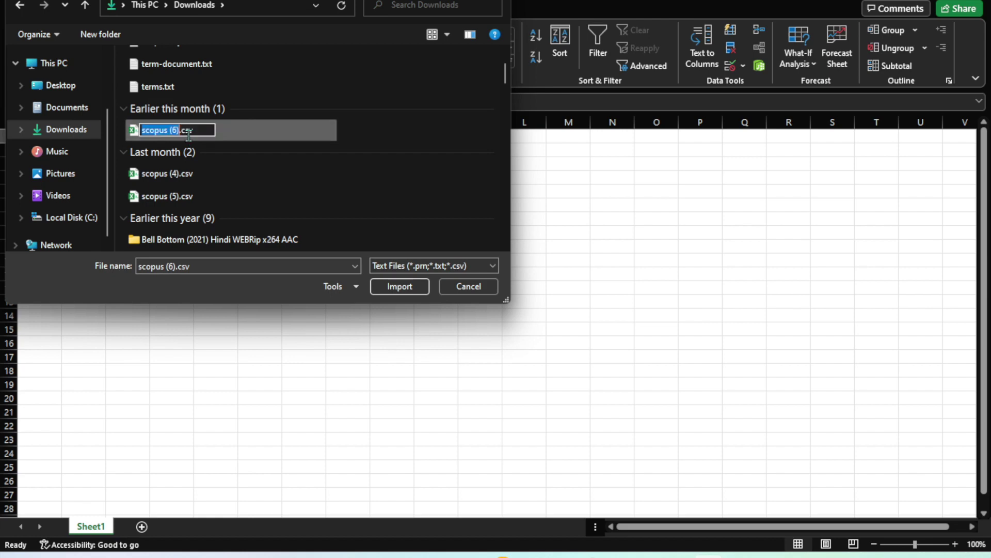
pyautogui.click(382, 287)
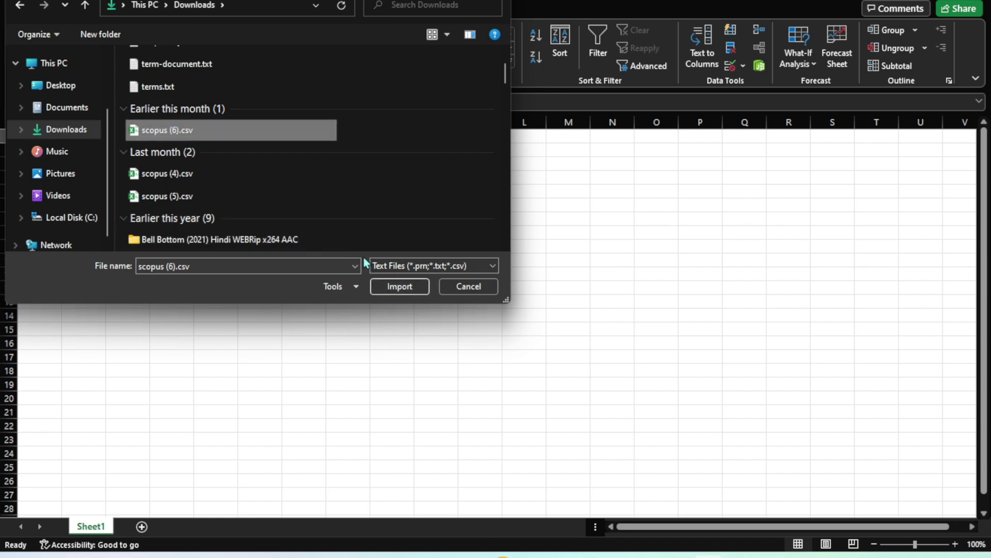
pyautogui.click(396, 288)
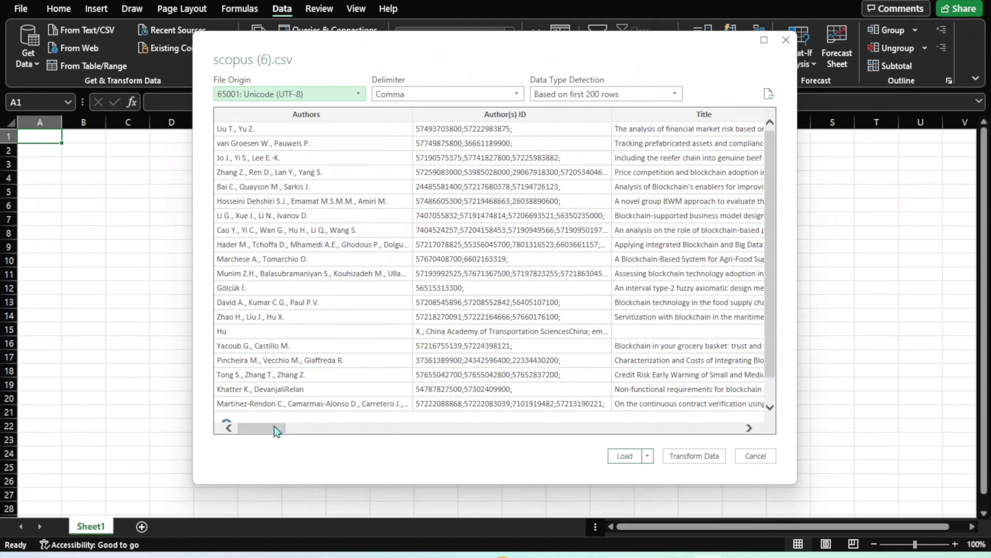
# - Load the scopus (6).csv preview onto a new sheet as table scopus_6 with 740 rows
pyautogui.moveTo(276, 431); pyautogui.dragTo(301, 430)
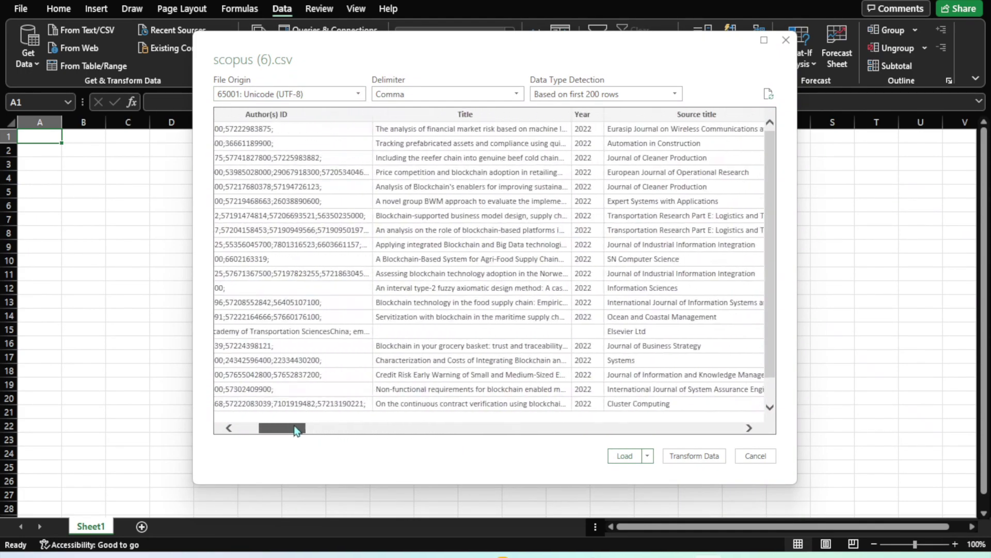
pyautogui.click(621, 458)
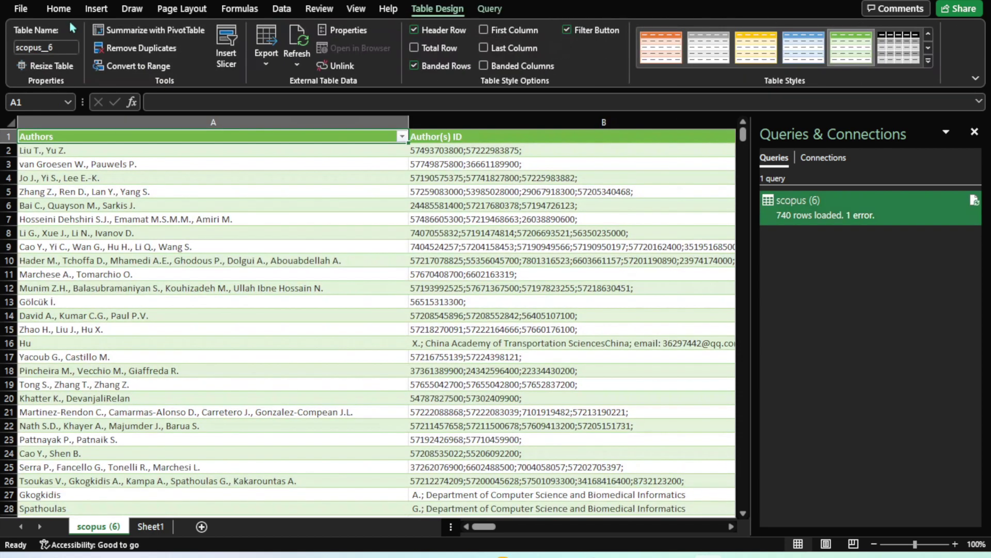
# - Import scopus (5).csv from Downloads and load its 2,048 rows as table scopus__5
pyautogui.click(285, 12)
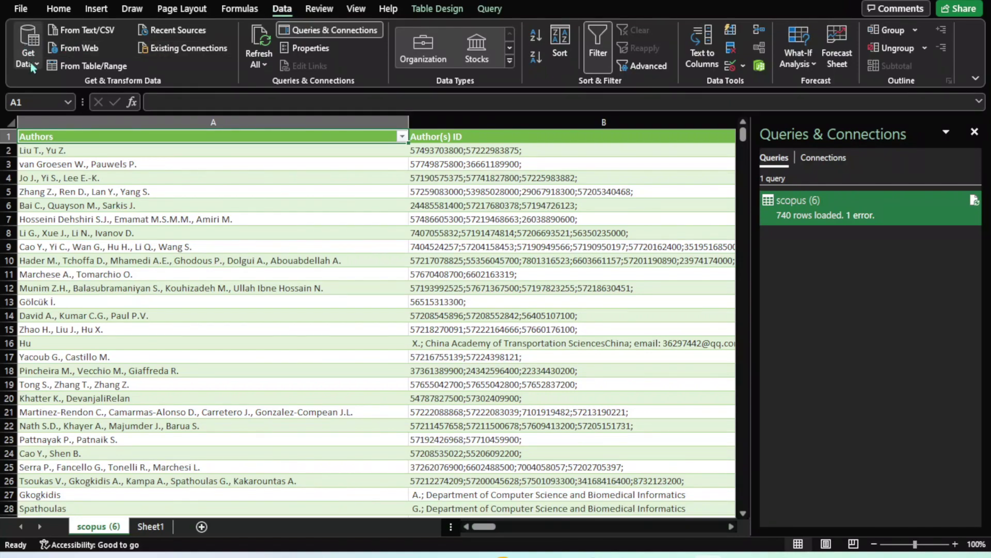
pyautogui.click(83, 30)
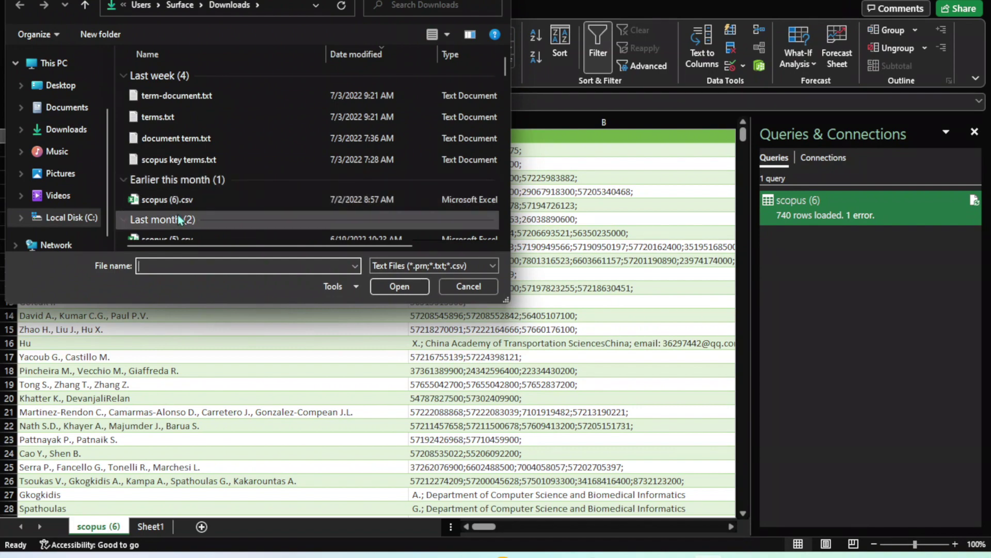
pyautogui.scroll(-1, 178, 219)
pyautogui.doubleClick(178, 190)
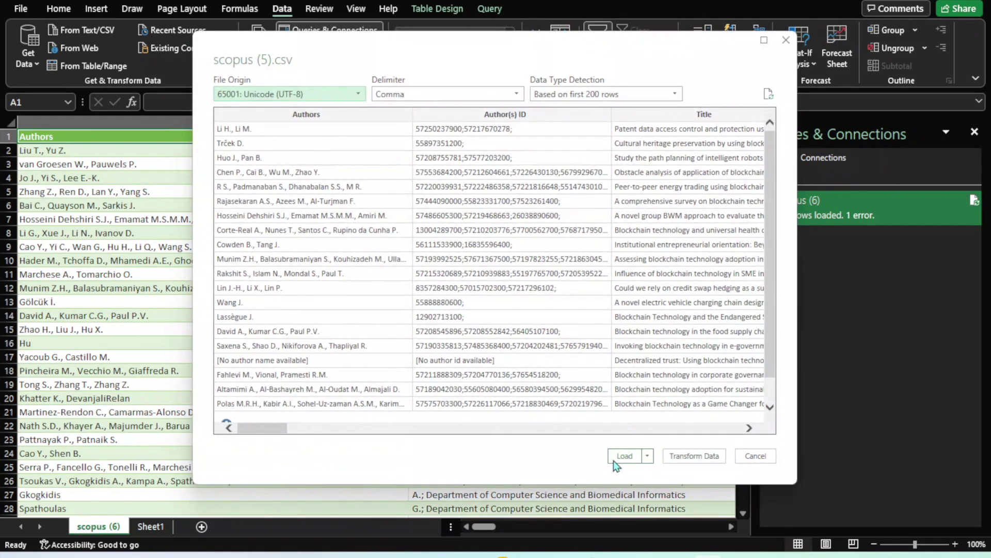
pyautogui.click(624, 456)
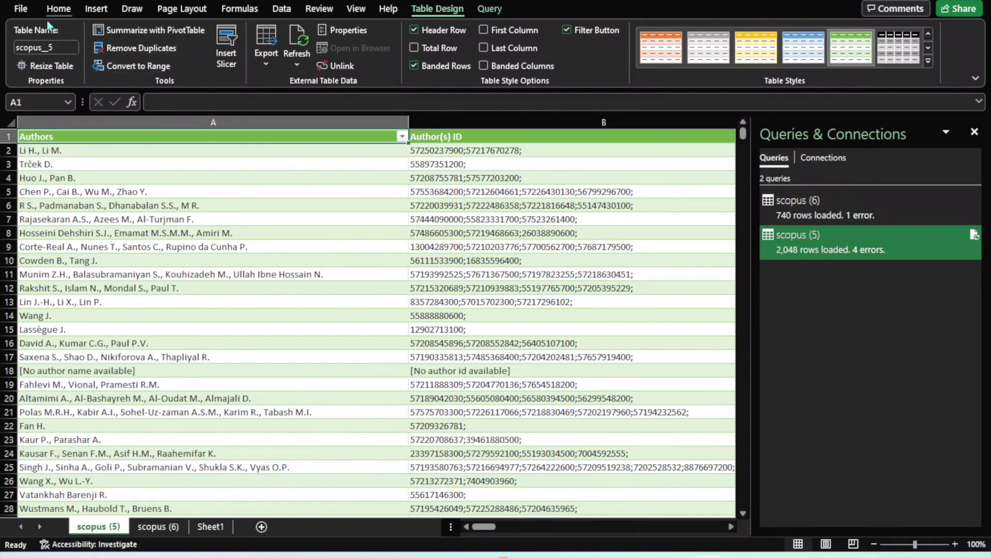
# - Import scopus (4).csv and load its 111 rows onto a new scopus (4) sheet
pyautogui.click(282, 9)
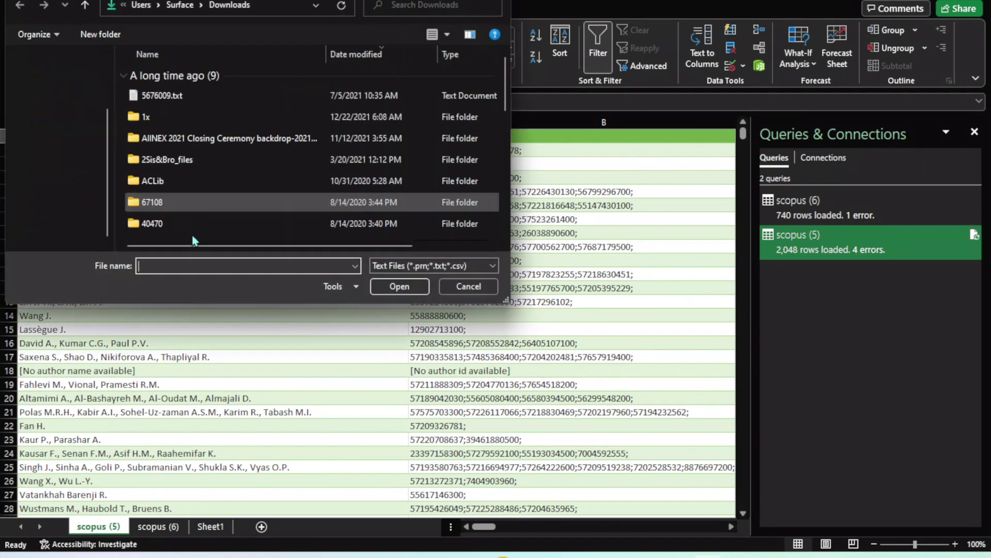
pyautogui.scroll(10, 209, 171)
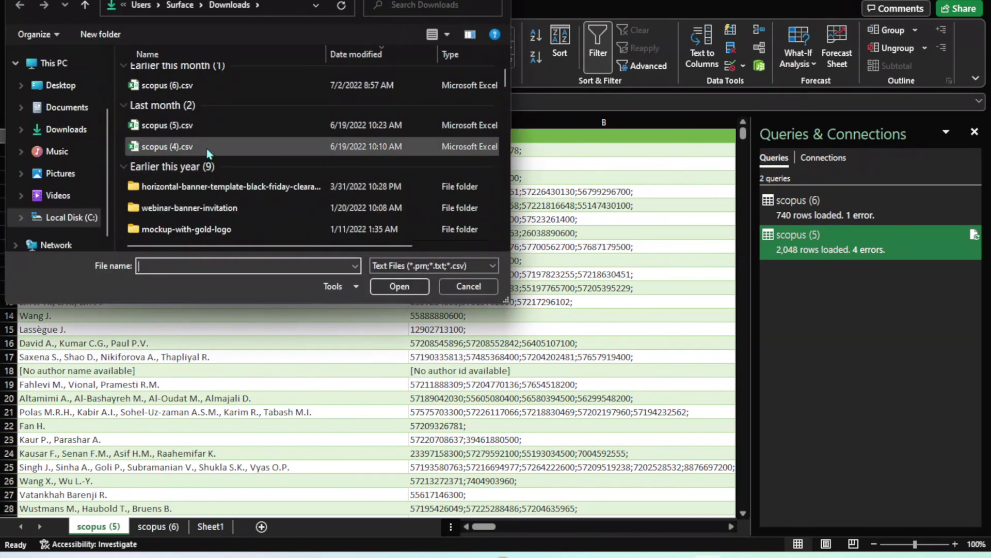
pyautogui.doubleClick(171, 146)
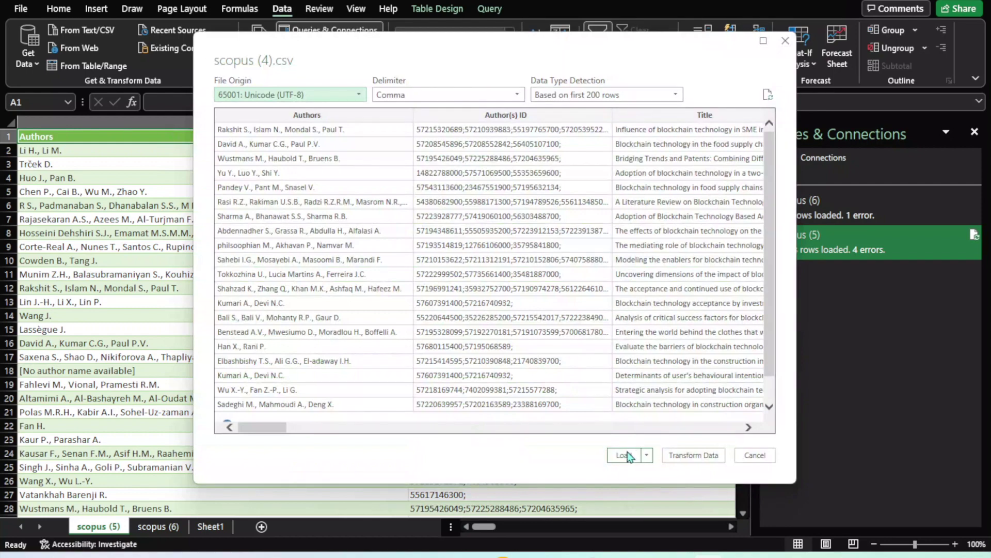
pyautogui.click(624, 455)
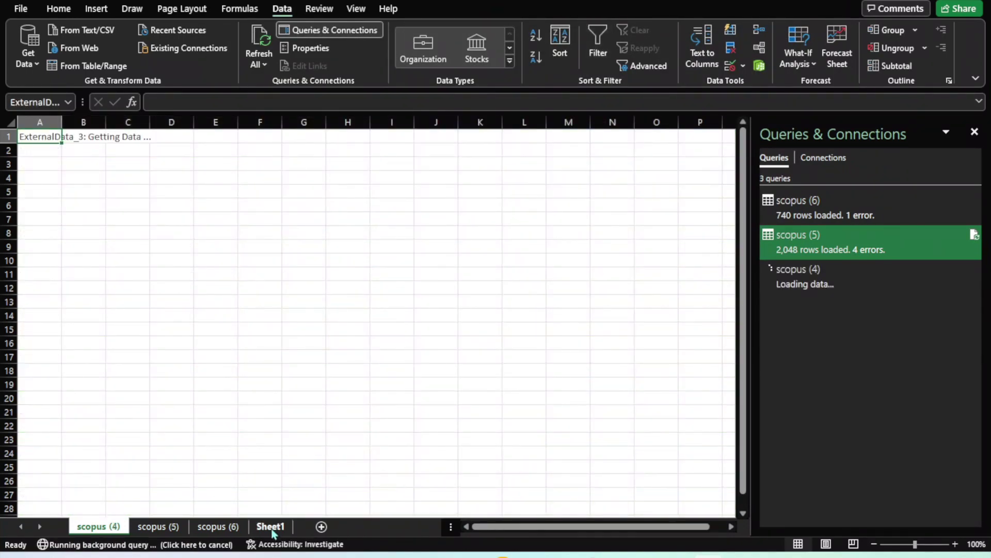
pyautogui.rightClick(273, 530)
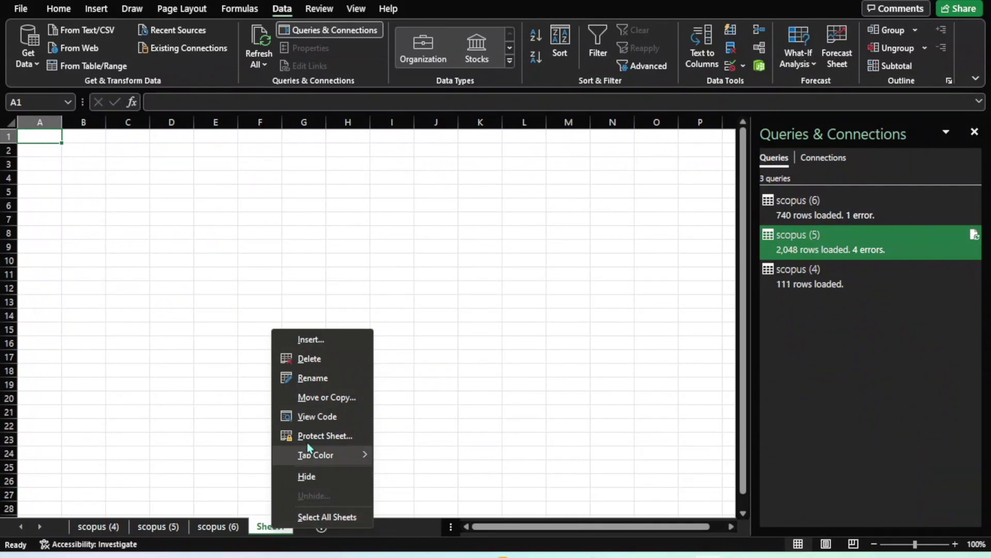
# - Delete the empty Sheet1, then review the scopus (4), scopus (5) and scopus (6) sheets
pyautogui.click(309, 358)
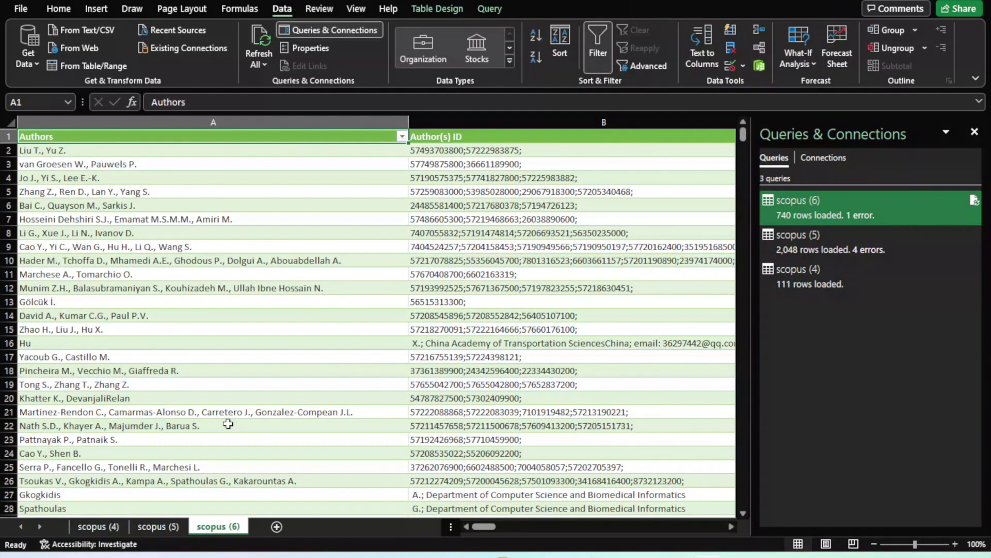
pyautogui.click(98, 526)
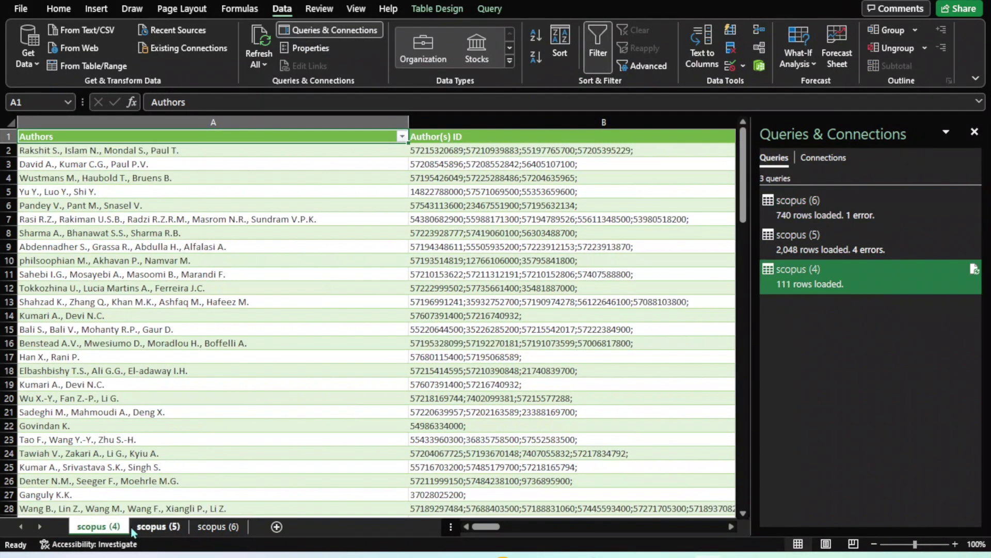
pyautogui.click(150, 528)
pyautogui.click(211, 528)
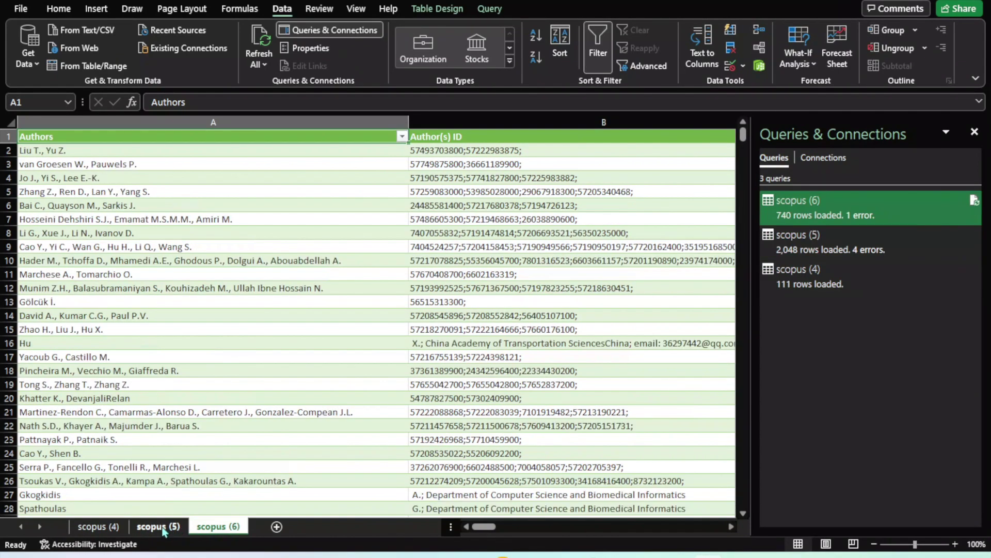
pyautogui.click(163, 529)
pyautogui.click(113, 527)
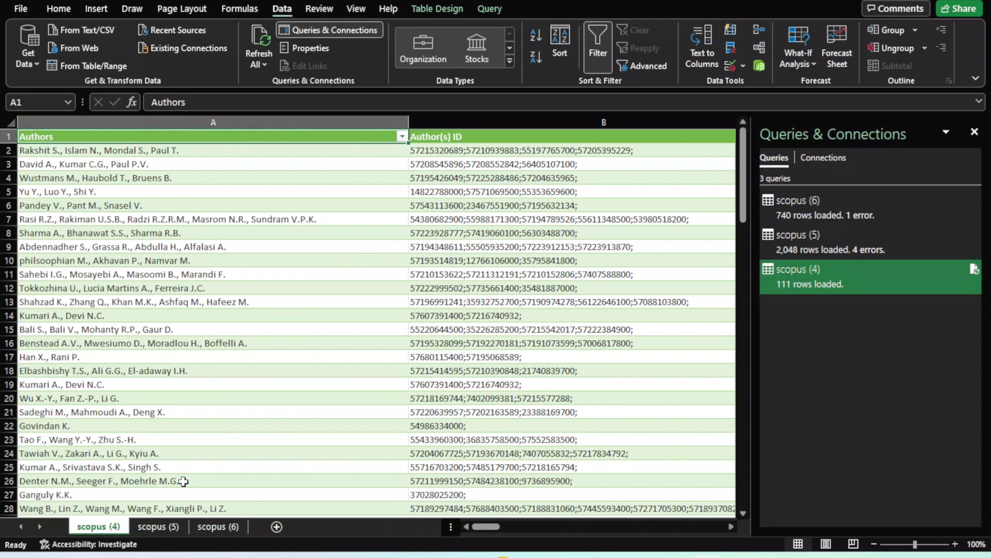
pyautogui.click(10, 136)
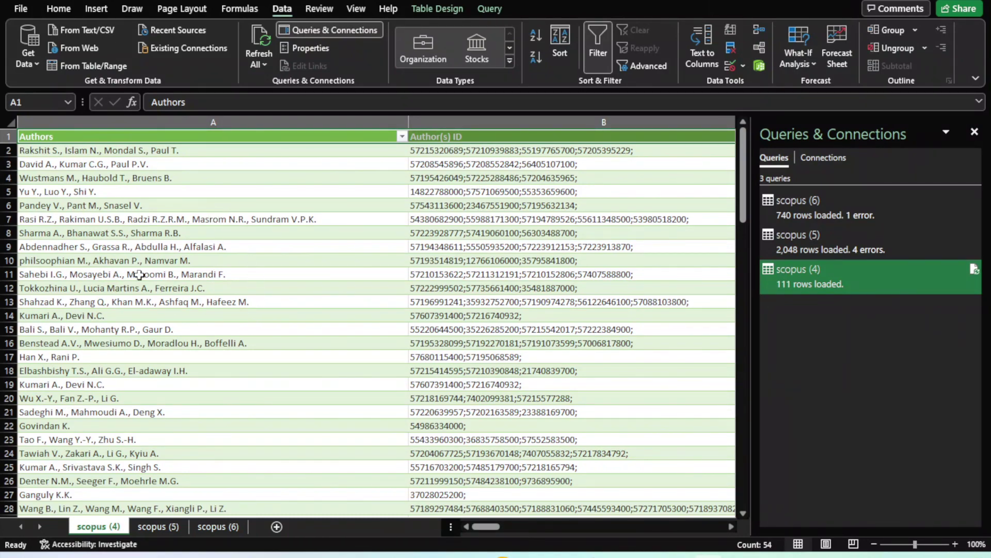
pyautogui.click(157, 527)
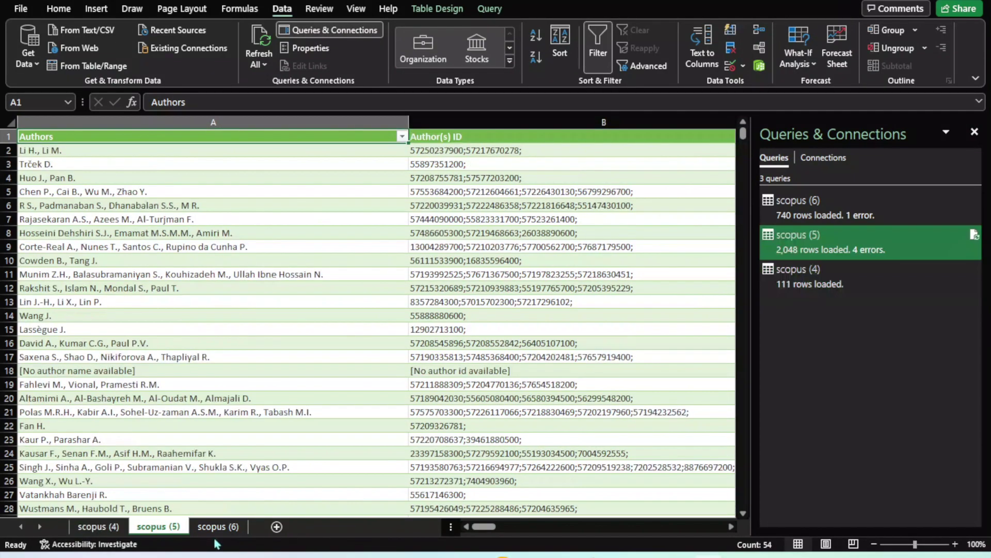
pyautogui.click(218, 527)
pyautogui.click(158, 526)
pyautogui.click(106, 526)
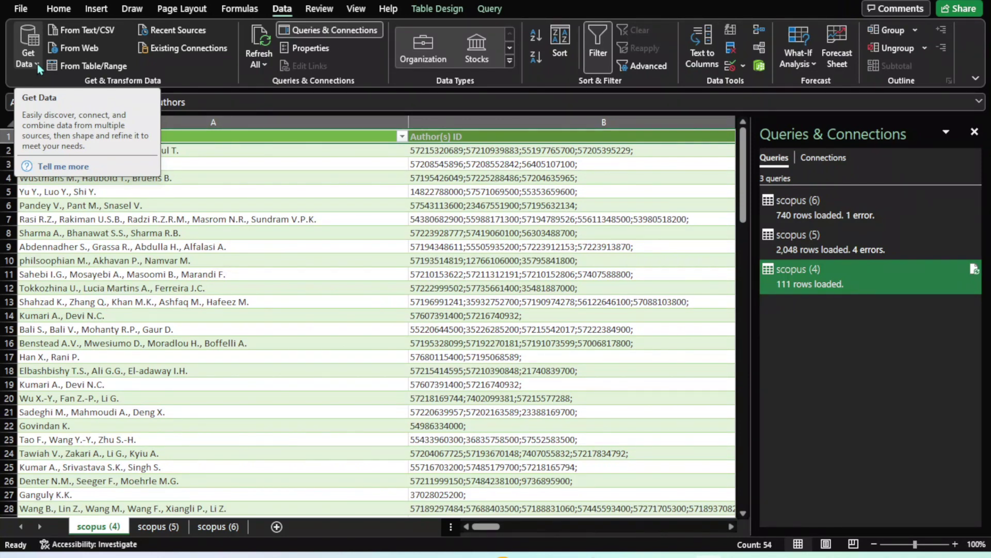
# - Create blank query Query1 via Get Data > From Other Sources > Blank Query
pyautogui.click(37, 64)
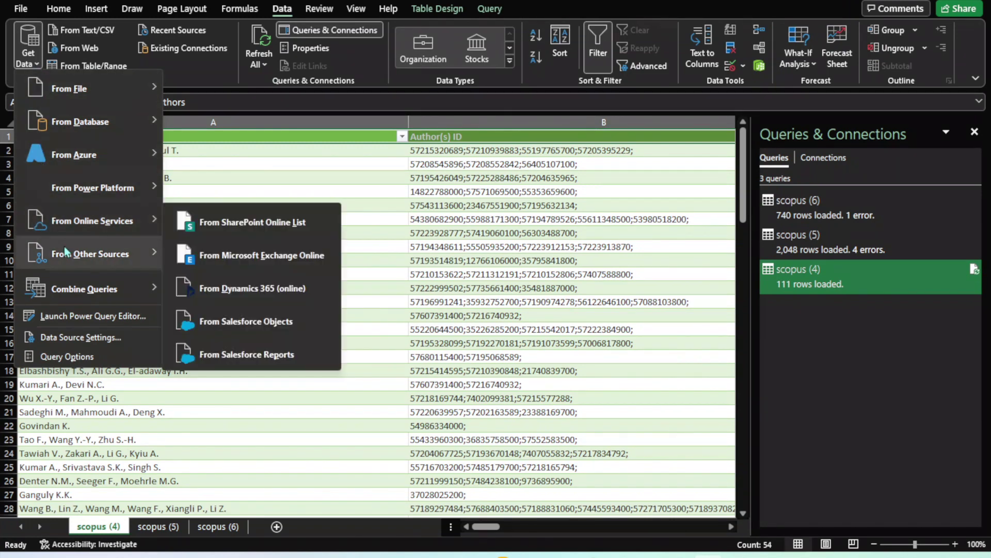
pyautogui.moveTo(66, 257)
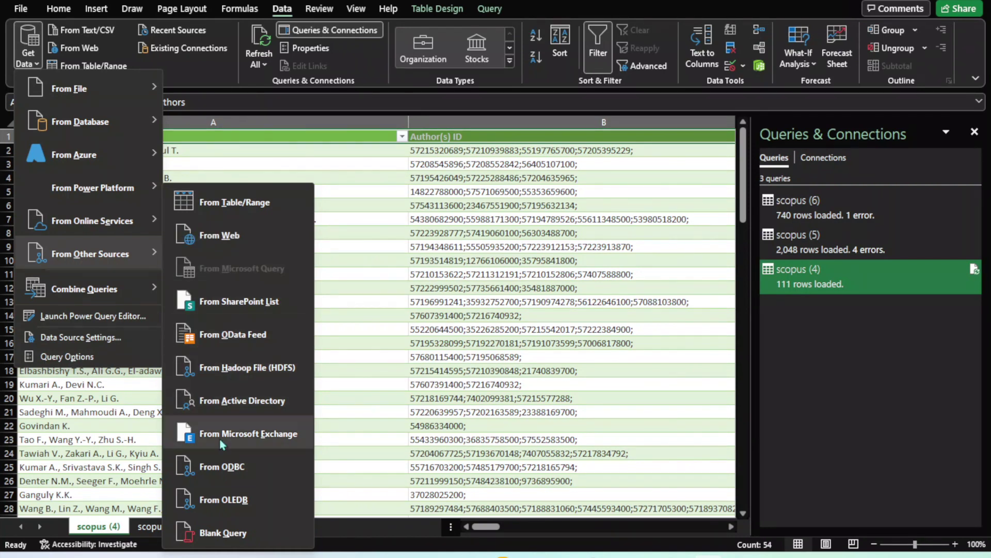
pyautogui.click(222, 534)
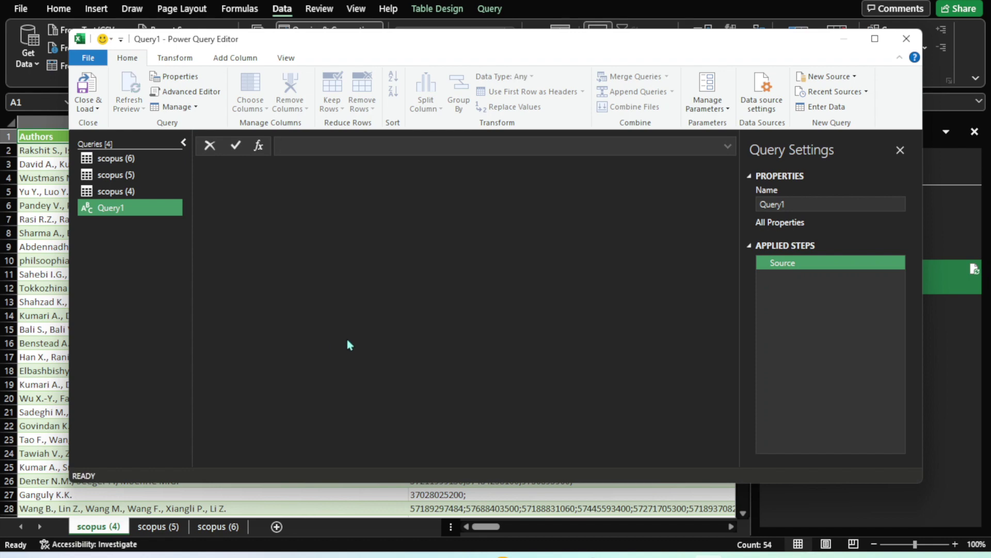
# - Enter =Excel.CurrentWorkbook() as Query1's formula to list the three scopus tables
pyautogui.write('=excel')
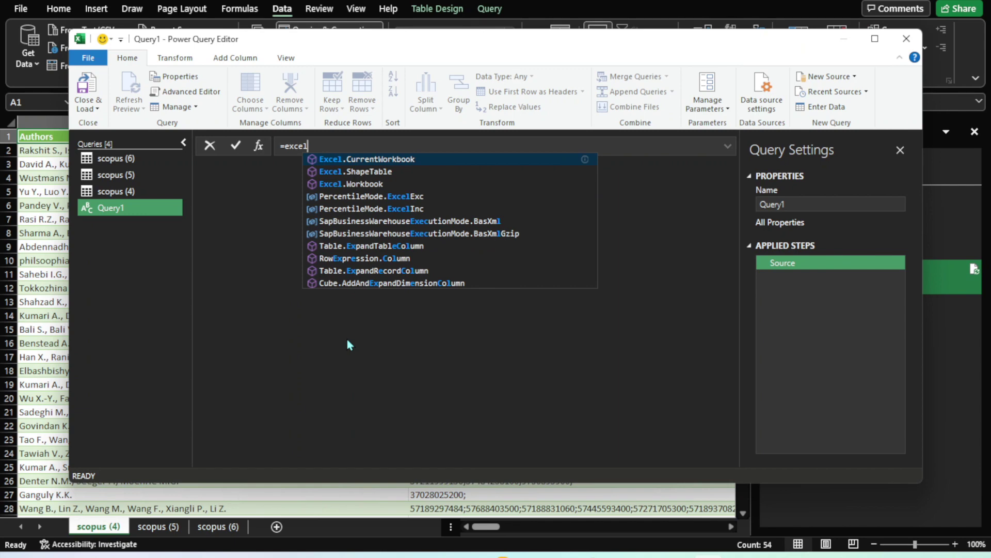
pyautogui.click(427, 160)
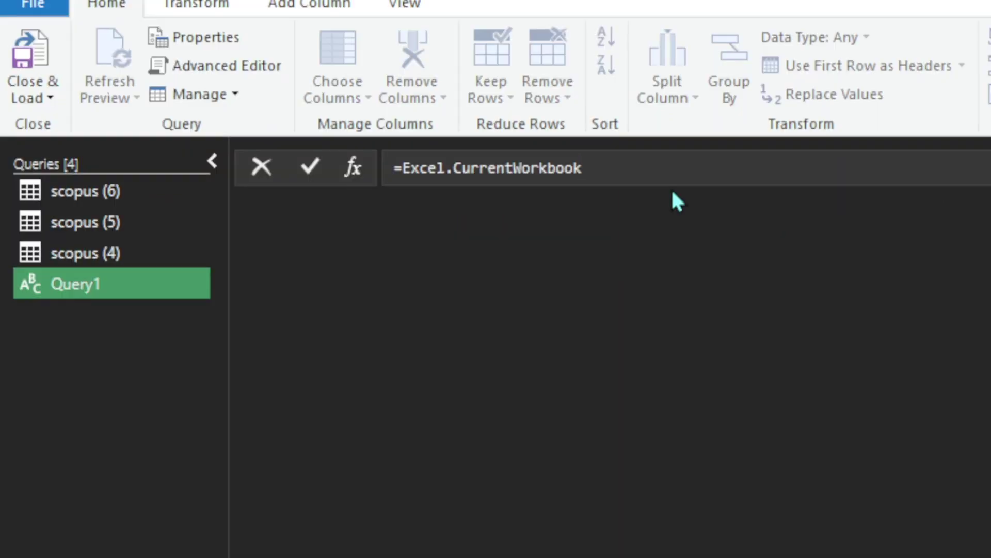
pyautogui.write('()')
pyautogui.press('Return')
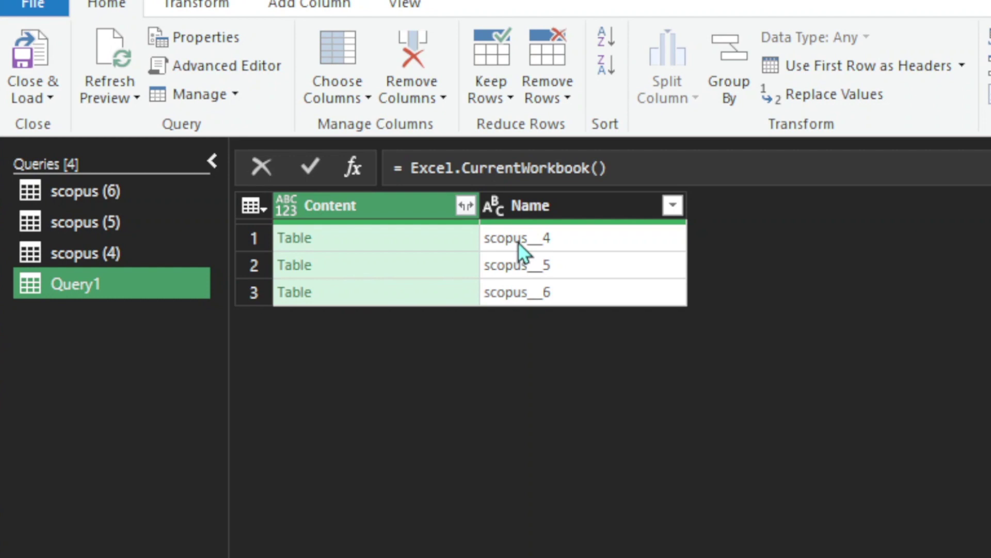
pyautogui.click(591, 209)
# - Delete Query1's Name column and show the Content column's expand list, Authors through EID
pyautogui.press('Delete')
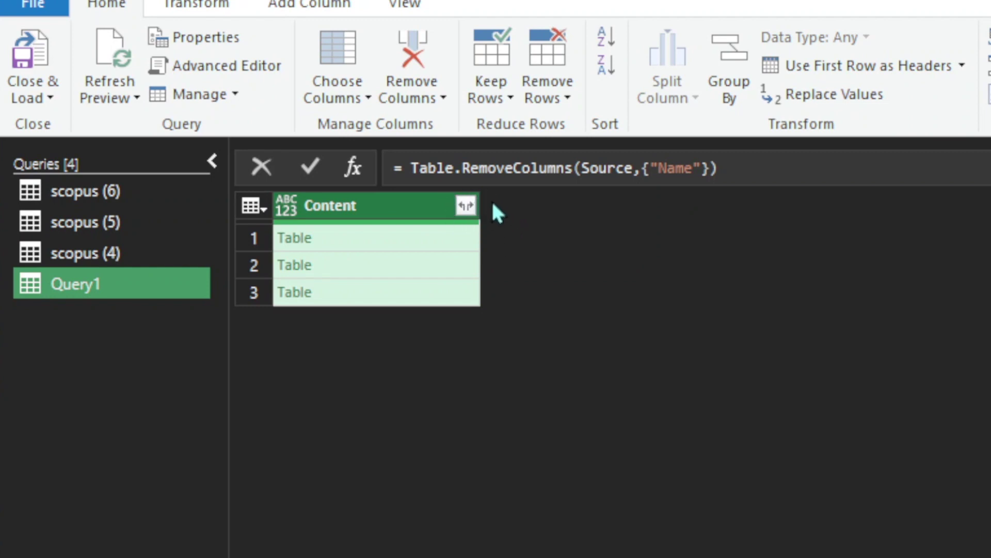
pyautogui.click(466, 207)
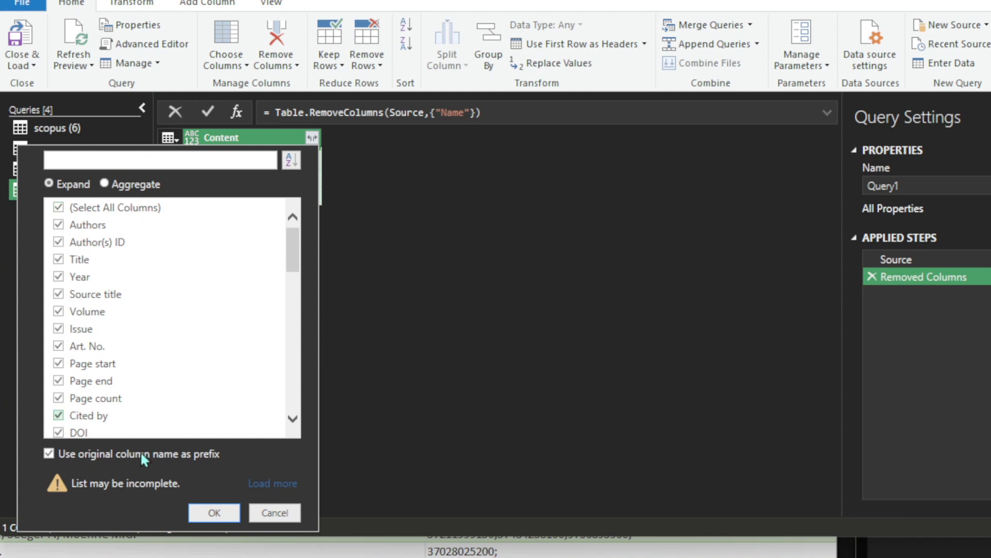
pyautogui.scroll(-8, 145, 329)
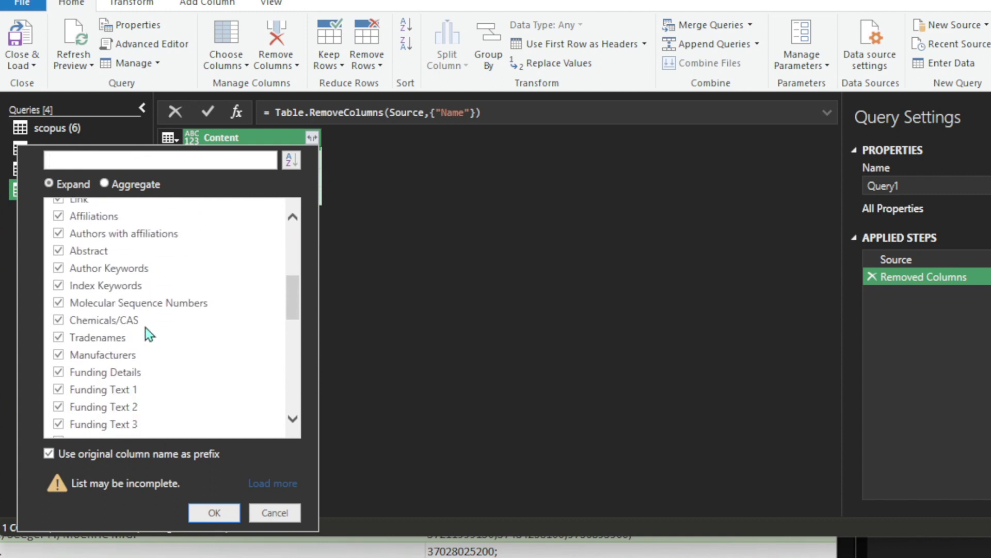
pyautogui.scroll(-5, 145, 327)
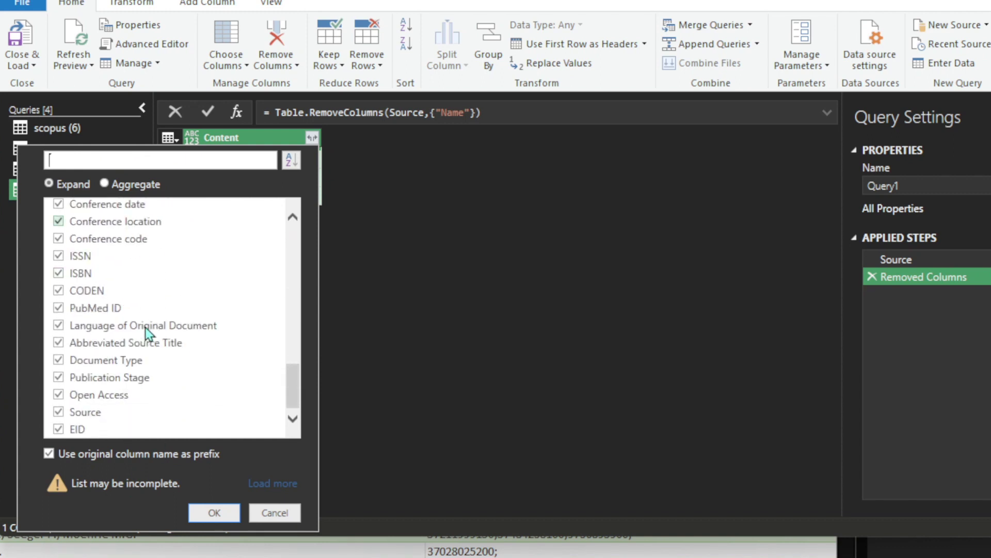
pyautogui.scroll(13, 145, 327)
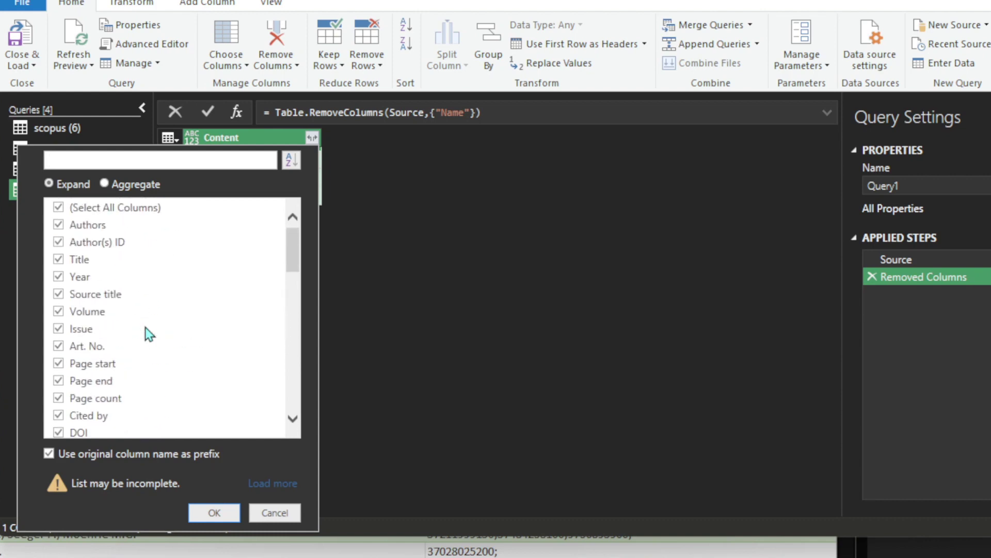
# - Expand all Content columns, merging the three scopus tables into 54 columns
pyautogui.click(210, 512)
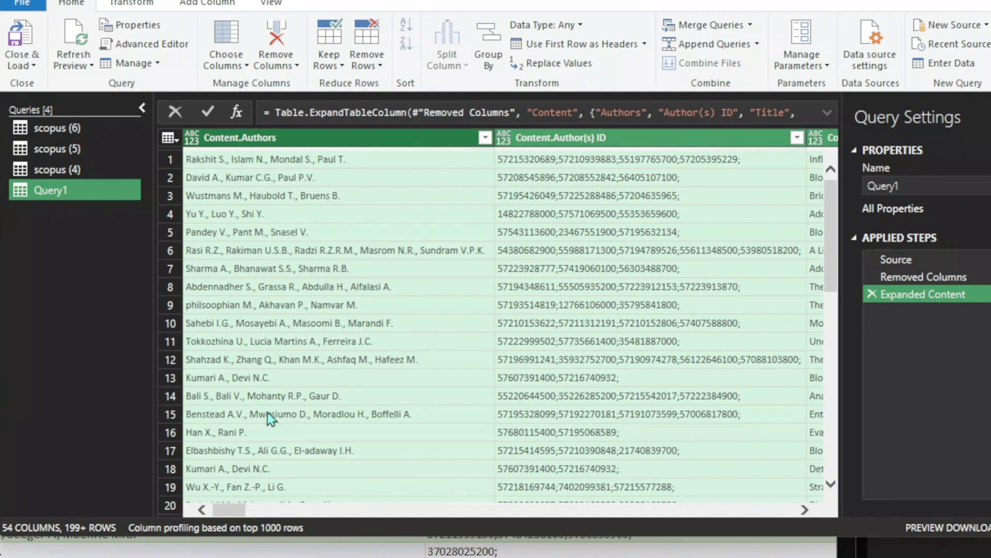
pyautogui.moveTo(228, 511)
pyautogui.mouseDown()
pyautogui.moveTo(389, 510)
pyautogui.moveTo(230, 513)
pyautogui.mouseUp()
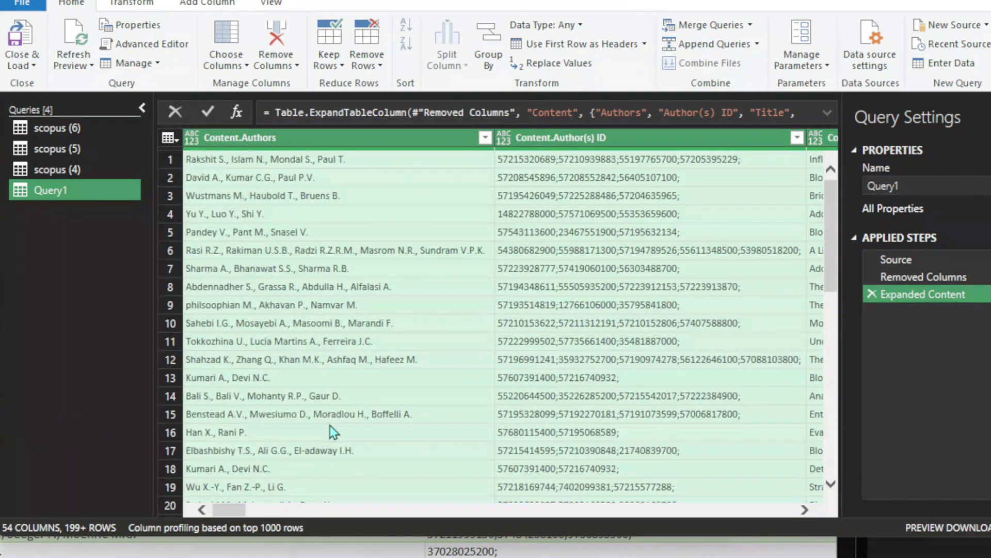
pyautogui.scroll(-10, 336, 421)
pyautogui.scroll(-20, 340, 423)
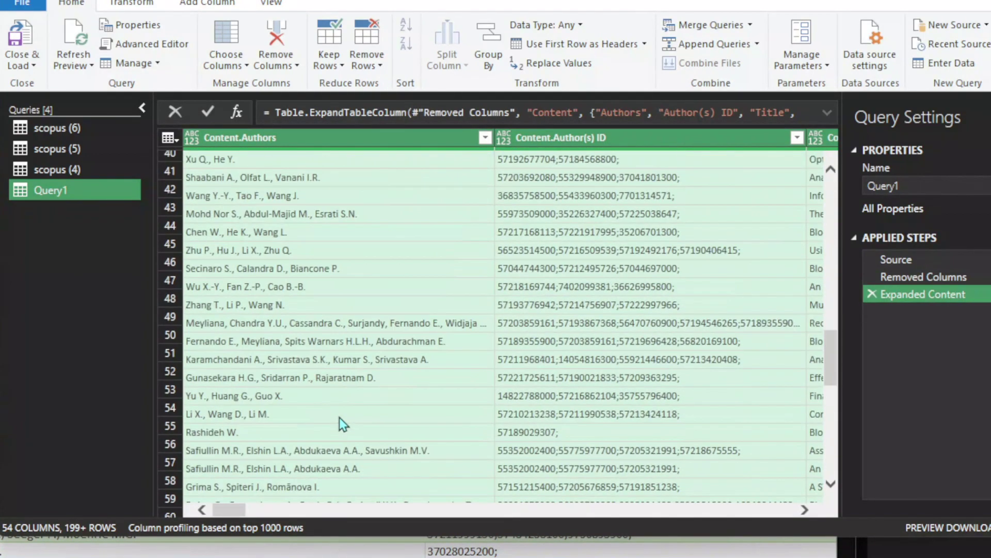
pyautogui.scroll(-20, 339, 417)
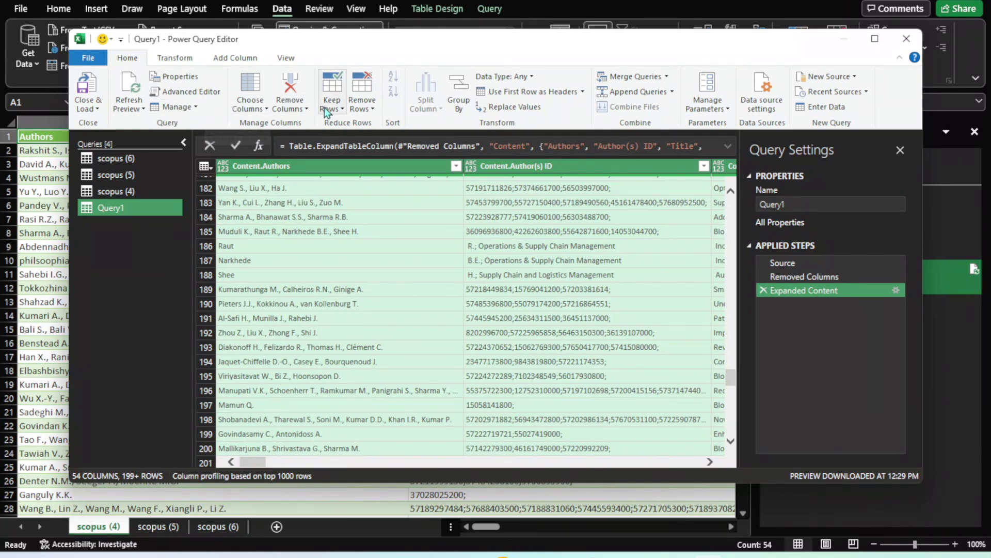
# - Apply Home > Remove Rows > Remove Duplicates to Query1, adding a Table.Distinct step
pyautogui.click(373, 109)
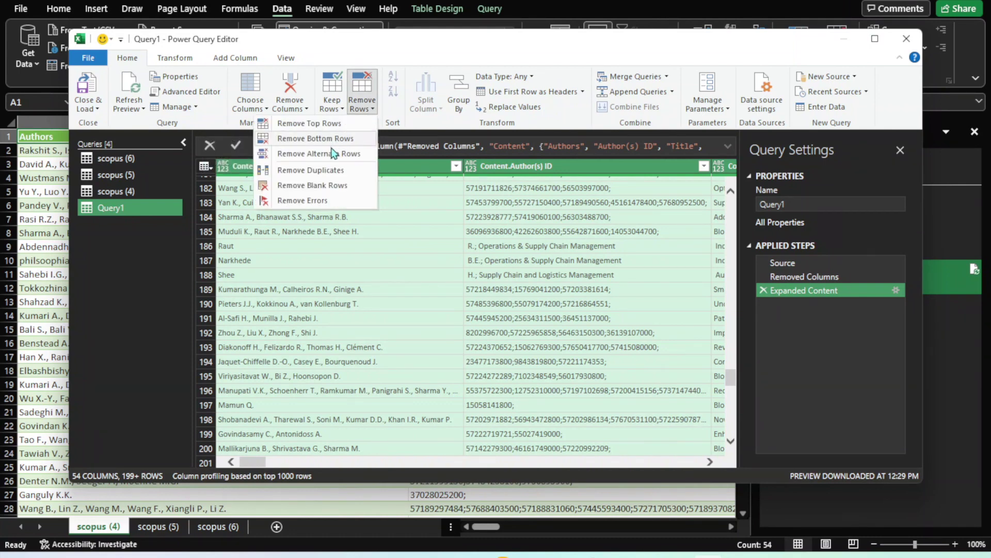
pyautogui.click(320, 170)
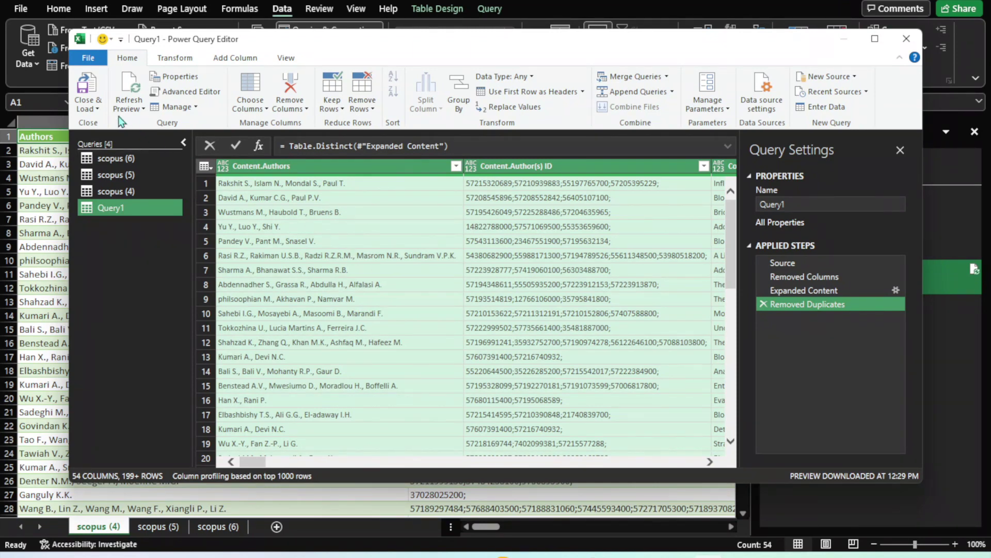
# - Close the Power Query editor and load Query1 to a new Query1 sheet with 2,900 rows
pyautogui.click(86, 109)
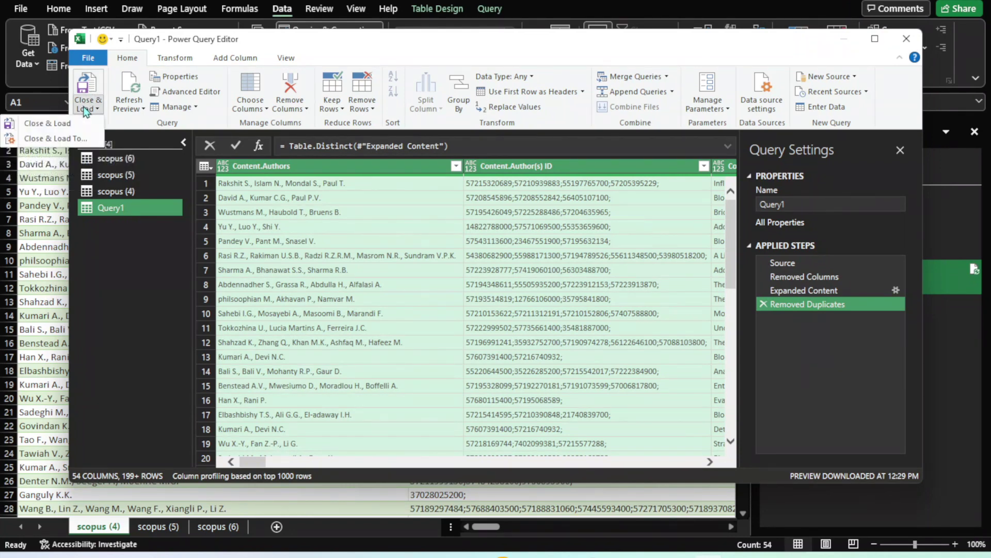
pyautogui.click(88, 97)
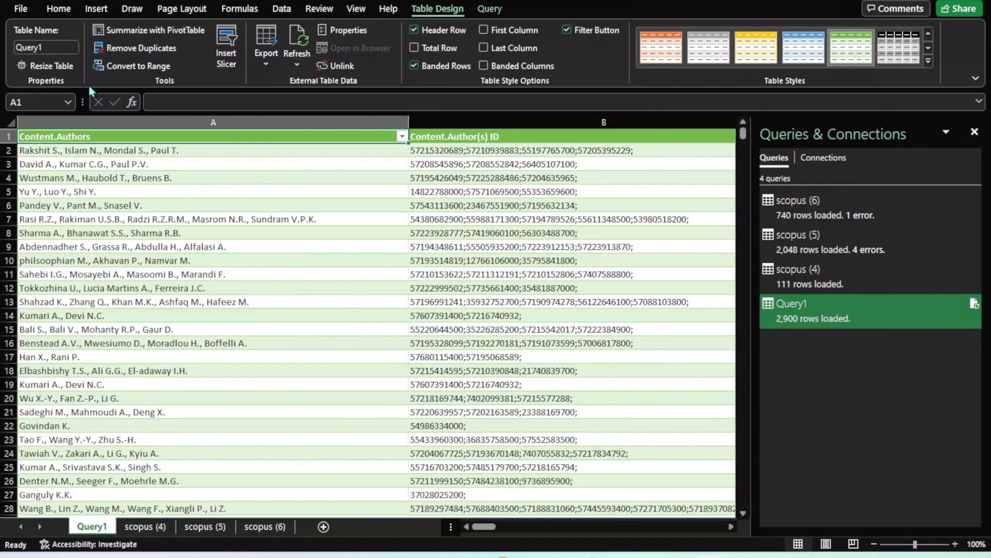
# - Close the Queries & Connections pane beside the Query1 table
pyautogui.scroll(-13, 200, 240)
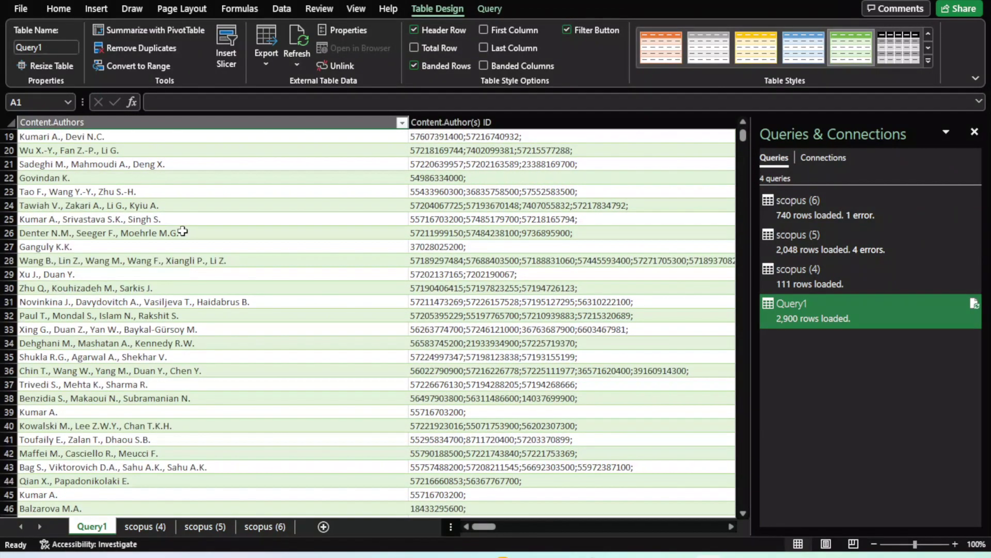
pyautogui.scroll(-3, 200, 240)
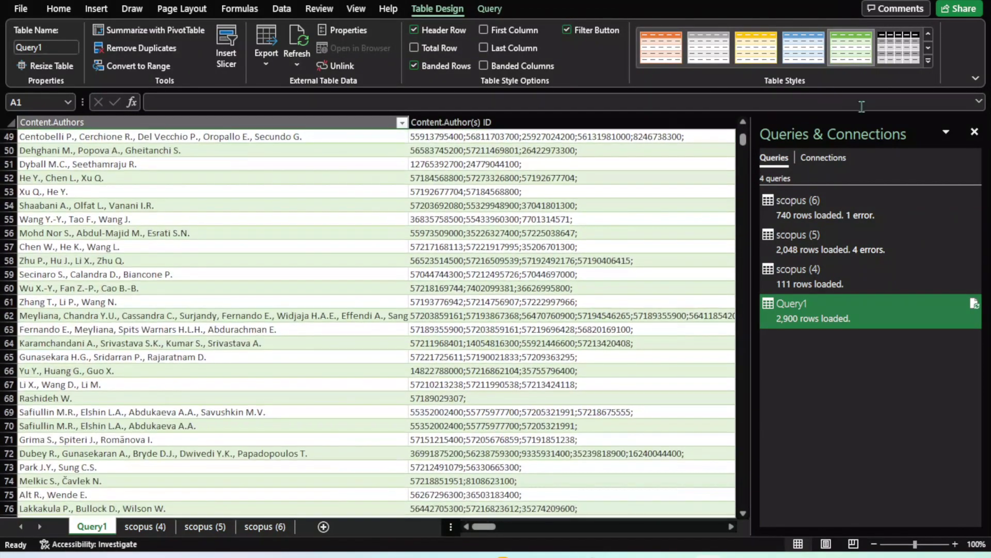
pyautogui.click(974, 131)
# - Review the combined Scopus table's rows and its columns from Content.Authors to Content.Correspondence Address
pyautogui.moveTo(634, 527); pyautogui.dragTo(826, 531)
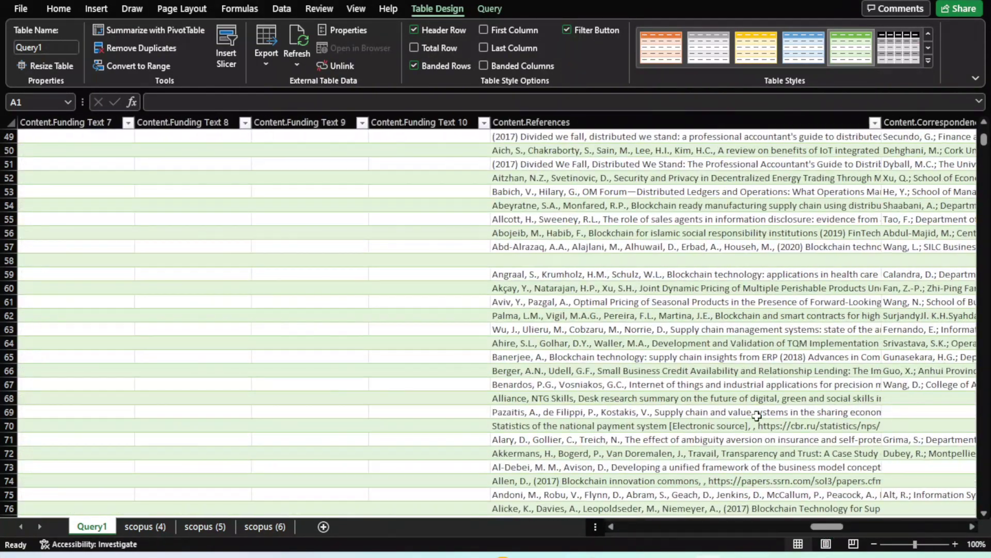
pyautogui.scroll(8, 686, 358)
pyautogui.scroll(8, 456, 221)
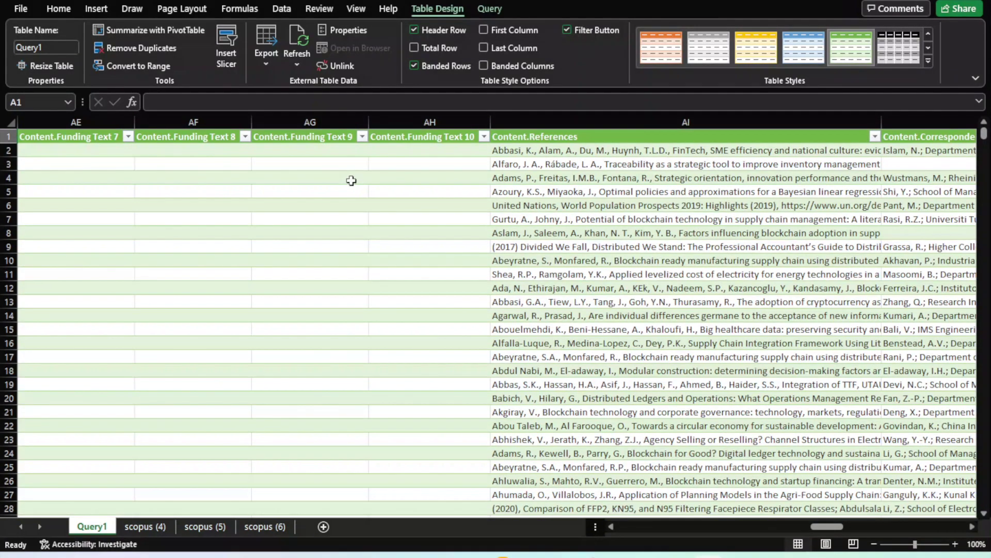
pyautogui.scroll(-2, 351, 181)
pyautogui.scroll(-1, 350, 185)
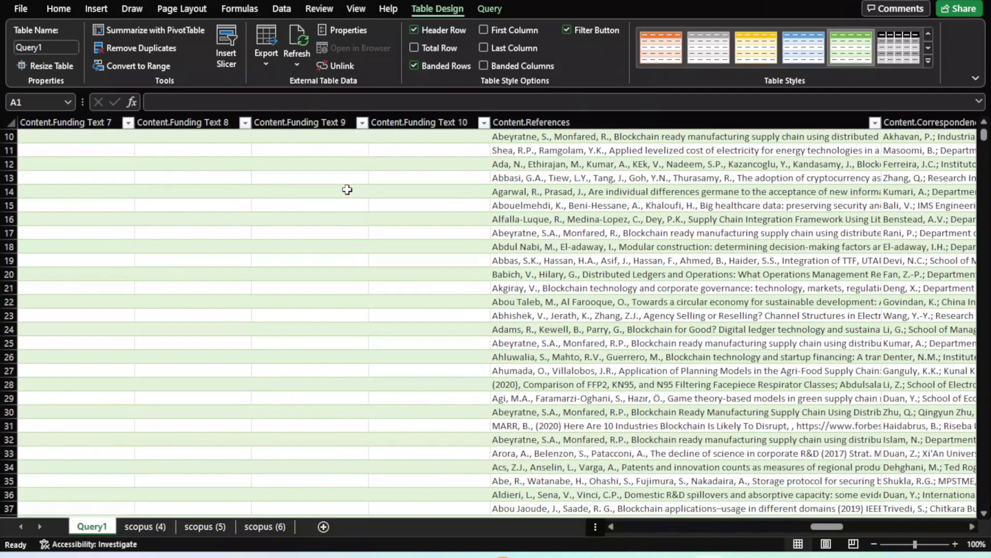
pyautogui.scroll(-13, 347, 190)
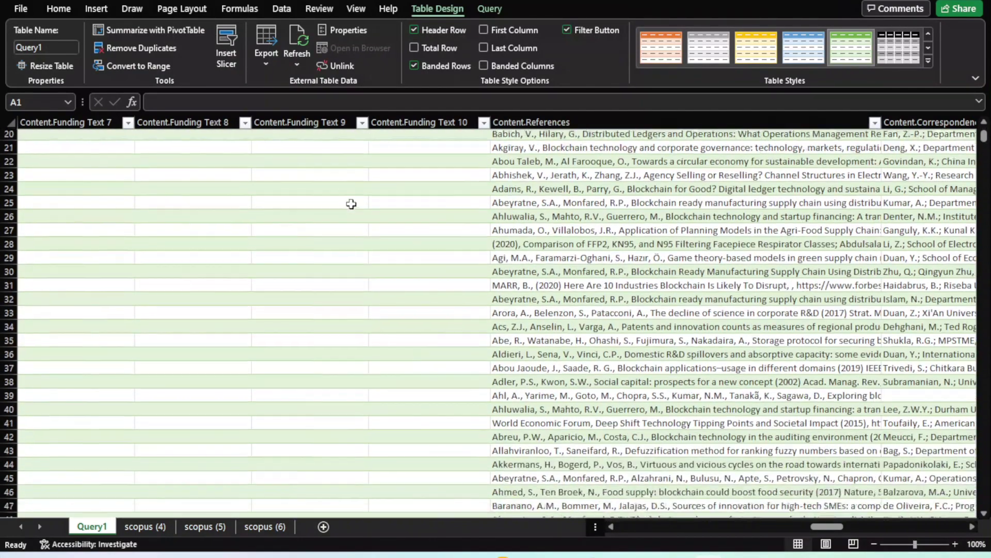
pyautogui.scroll(-11, 352, 205)
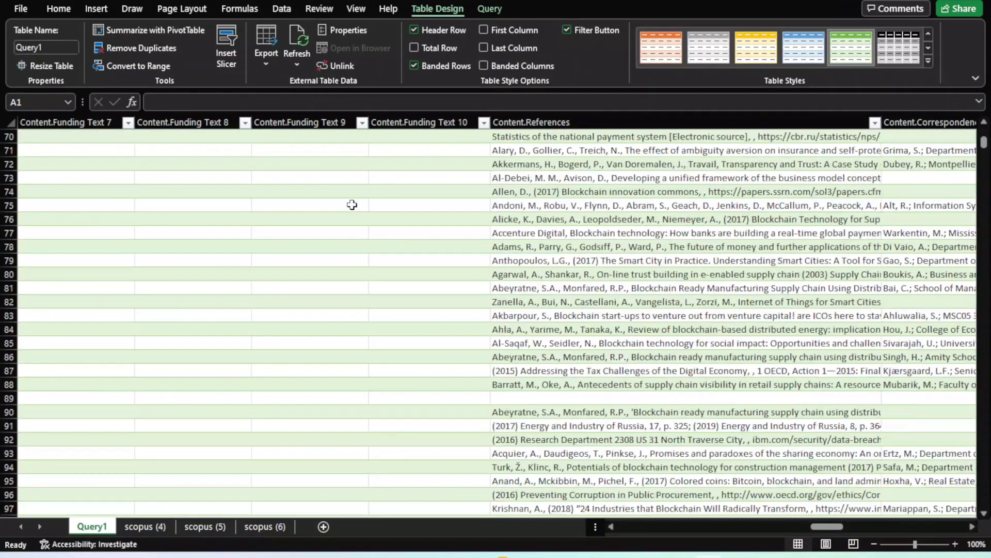
pyautogui.scroll(6, 454, 237)
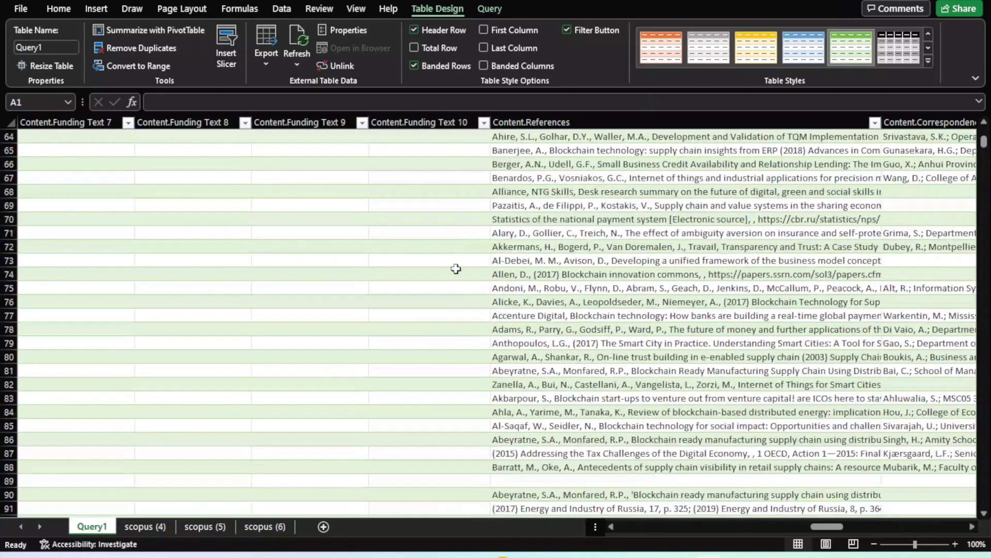
pyautogui.moveTo(827, 526); pyautogui.dragTo(527, 498)
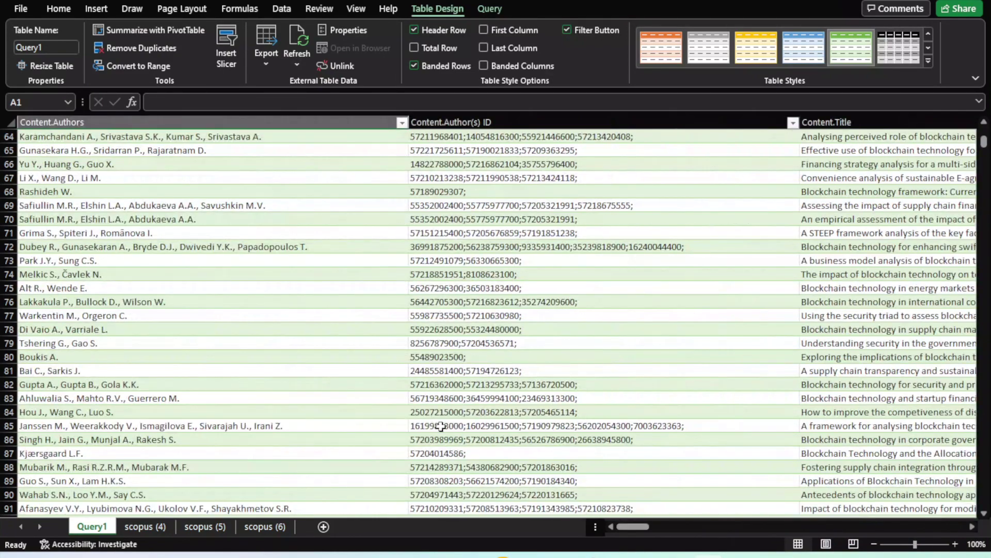